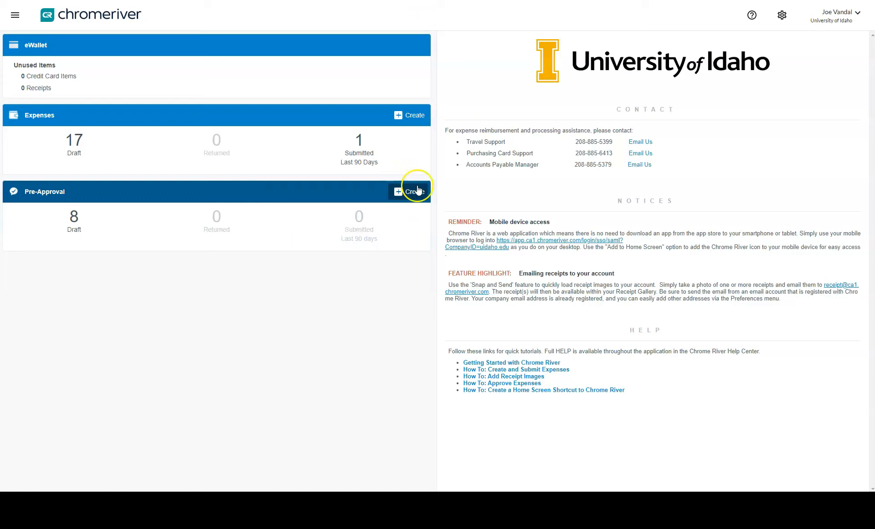
# - Create a pre-approval report named Conference with a start date of 12/13/2021 and an end date of 12/18/2021
pyautogui.click(415, 192)
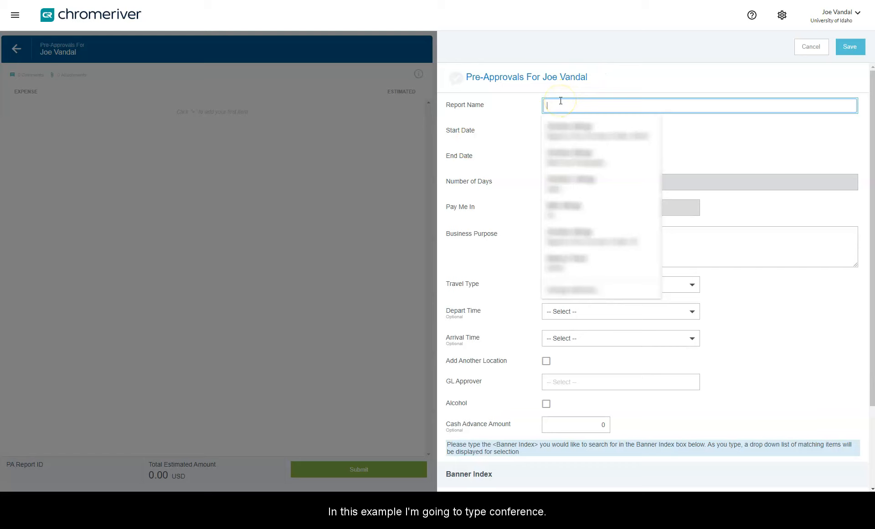
pyautogui.write('Conference')
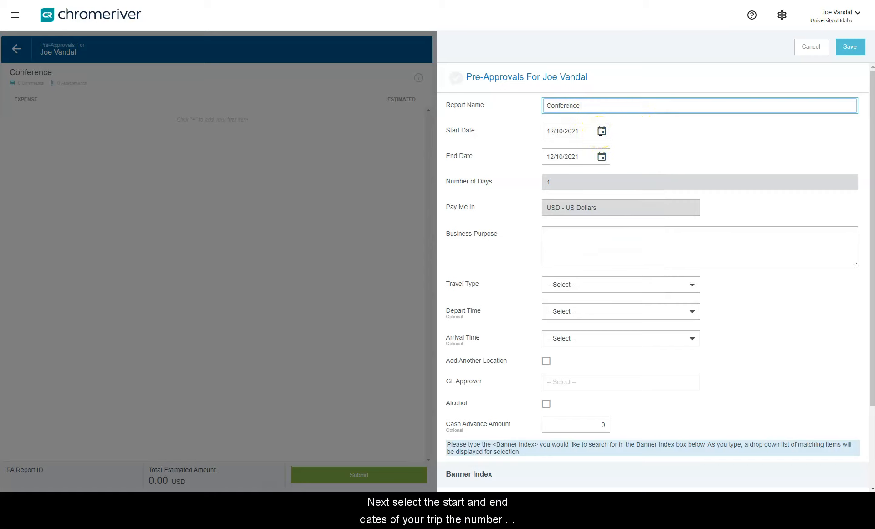
pyautogui.click(602, 132)
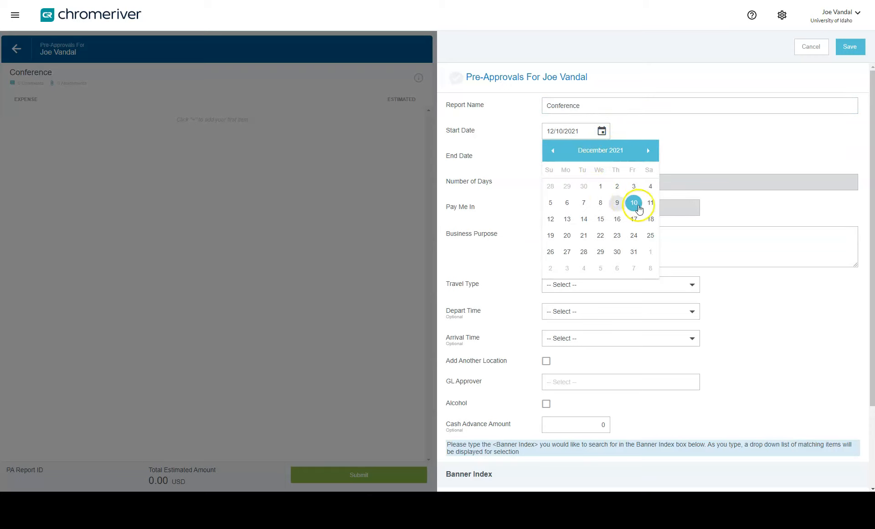
pyautogui.click(575, 221)
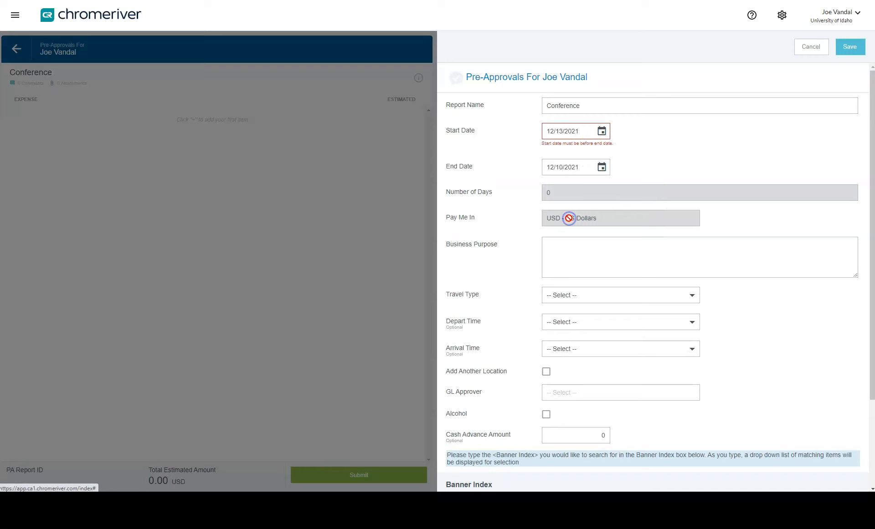
pyautogui.click(601, 167)
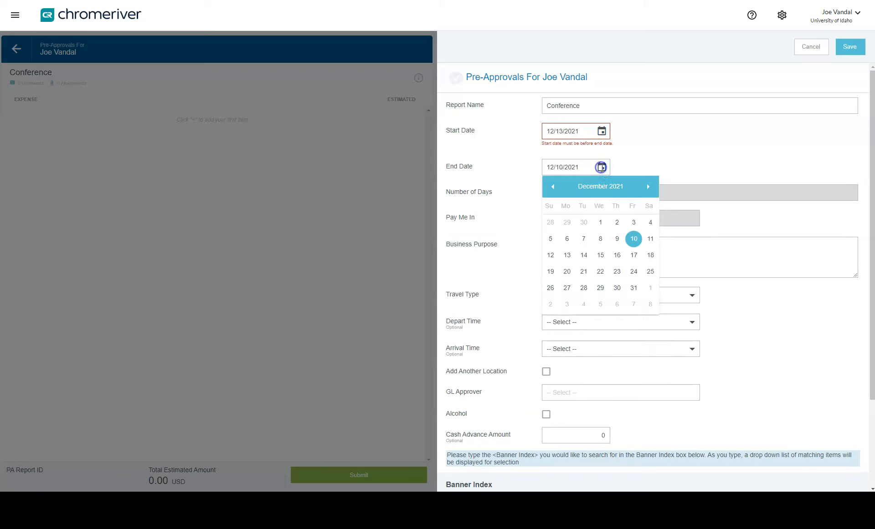
pyautogui.click(649, 253)
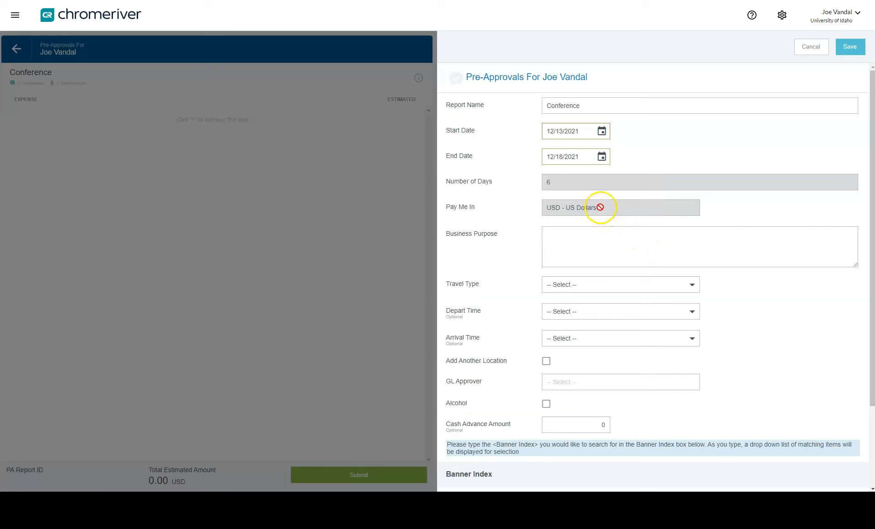
# - Enter "ABC Conference in Seattle" as the business purpose of the pre-approval
pyautogui.click(563, 237)
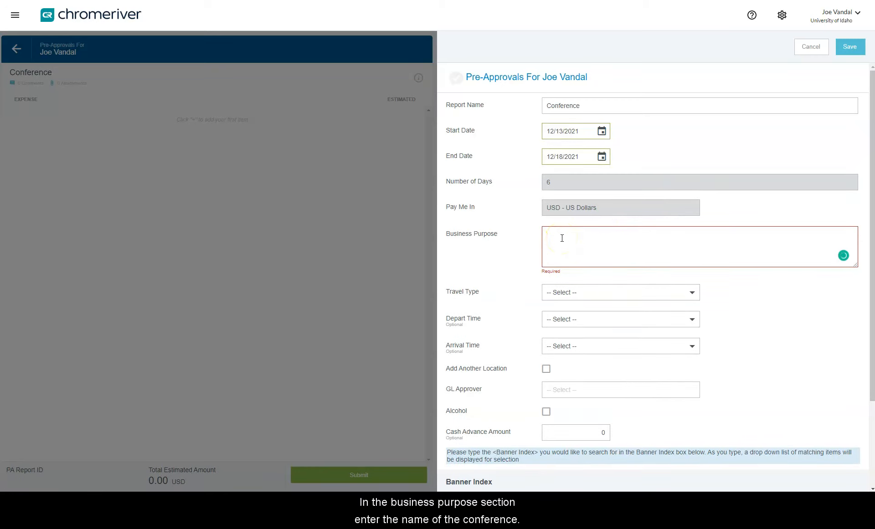
pyautogui.click(562, 237)
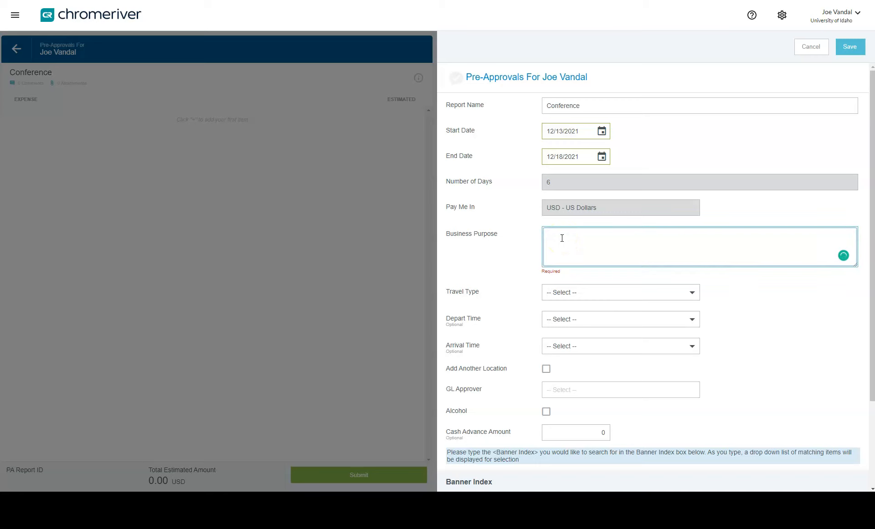
pyautogui.write('ABC Conference')
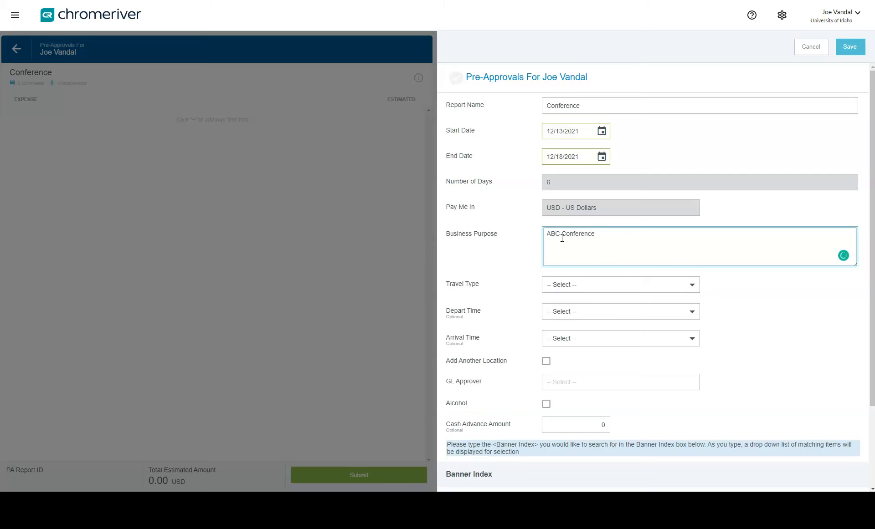
pyautogui.write(' in Seattle')
pyautogui.click(777, 82)
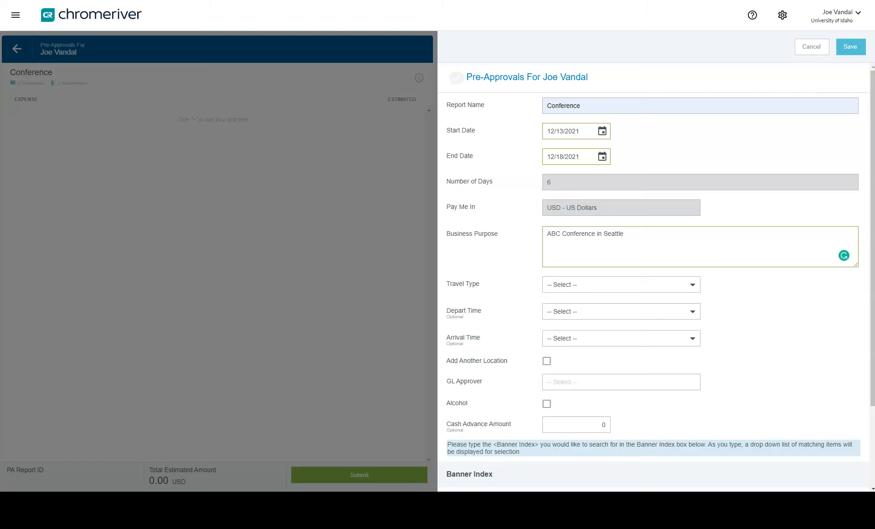
# - Set the travel type to Out of State, with a 1:30 PM depart time and a 7:00 PM arrival time
pyautogui.click(617, 284)
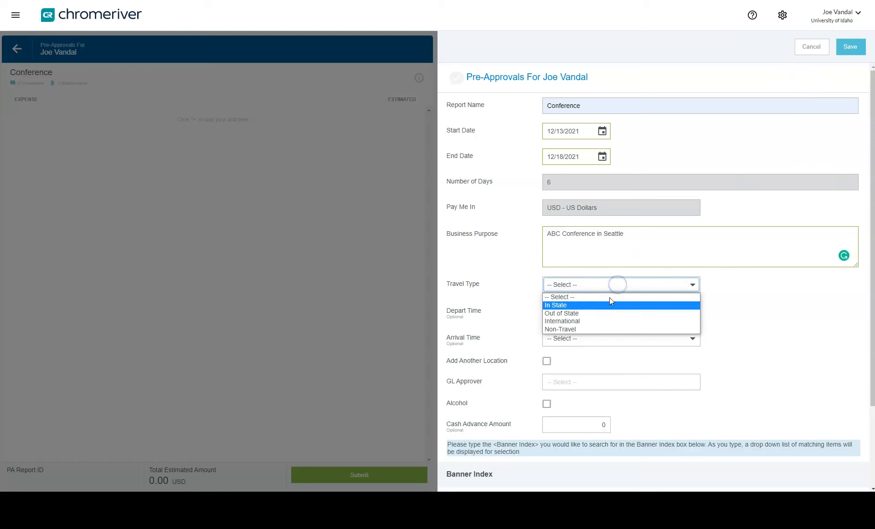
pyautogui.click(600, 314)
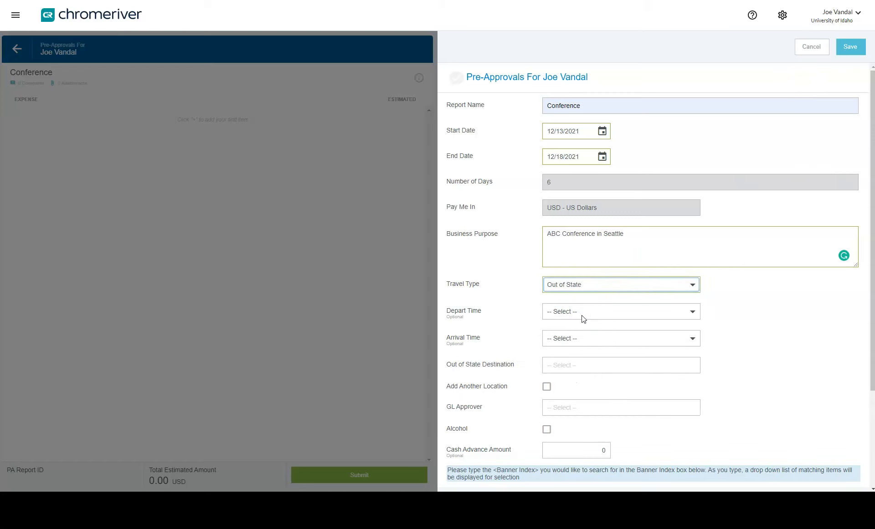
pyautogui.click(582, 313)
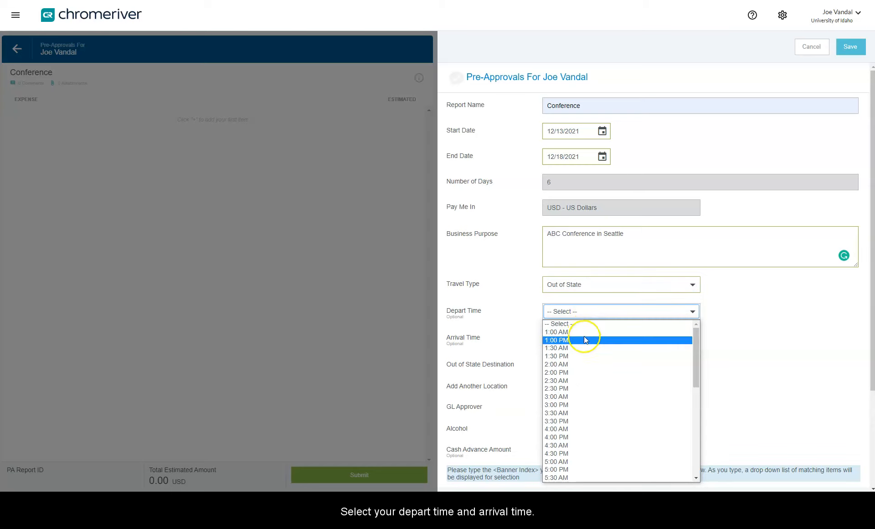
pyautogui.click(580, 360)
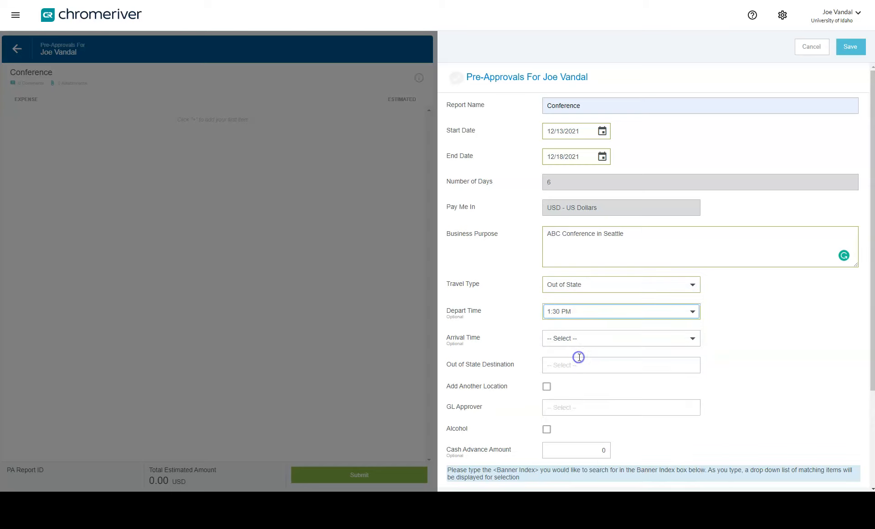
pyautogui.click(580, 339)
pyautogui.scroll(-5, 577, 475)
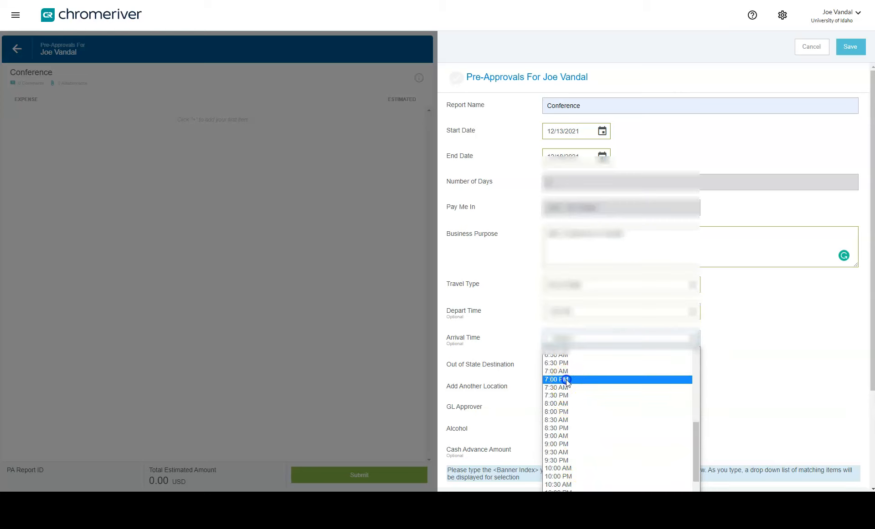
pyautogui.click(567, 387)
# - Search for Seattle and choose Seattle, WA as the out-of-state destination
pyautogui.click(557, 364)
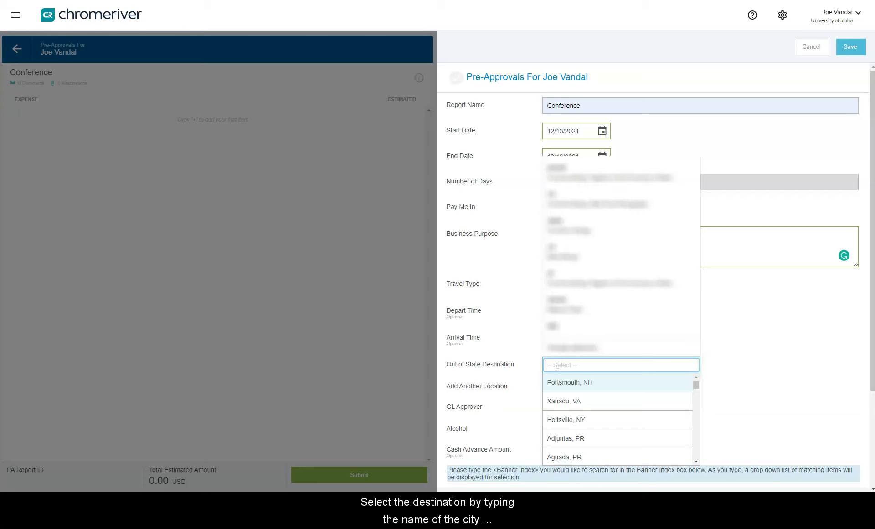
pyautogui.write('Seattle')
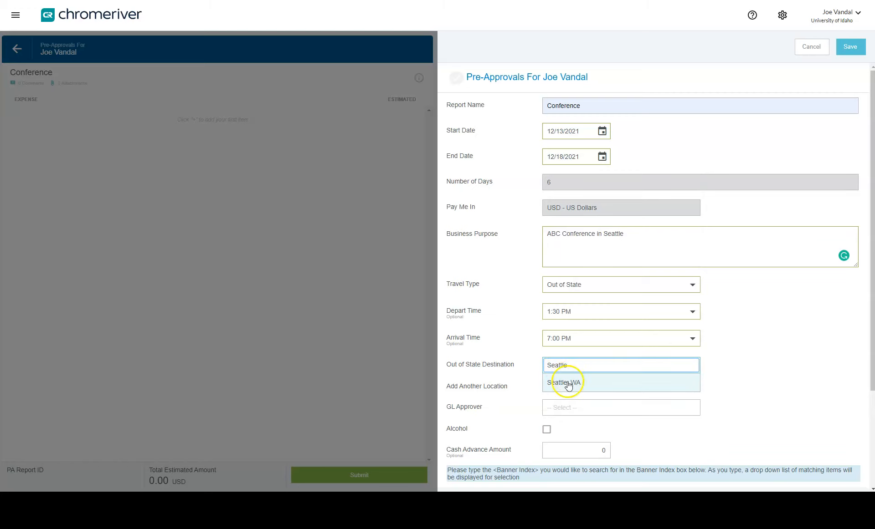
pyautogui.click(563, 383)
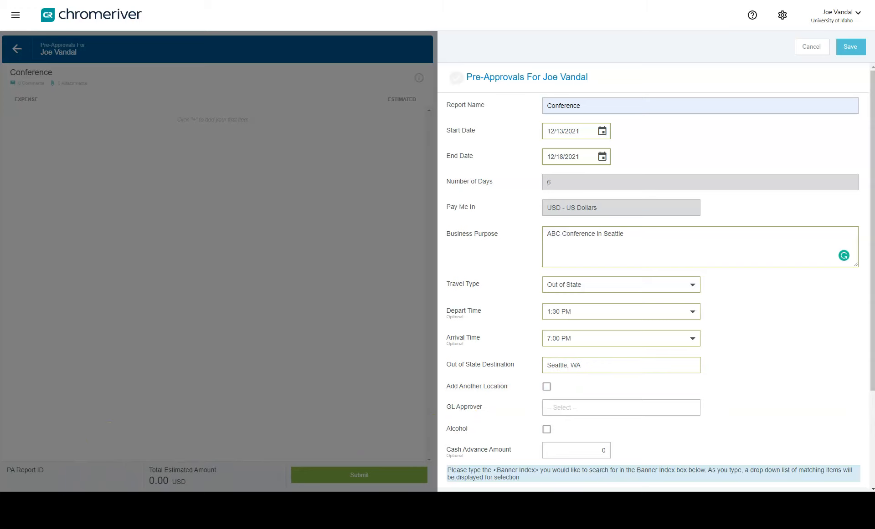
# - Search for the GL approver by first name and assign the first match to the pre-approval
pyautogui.click(600, 408)
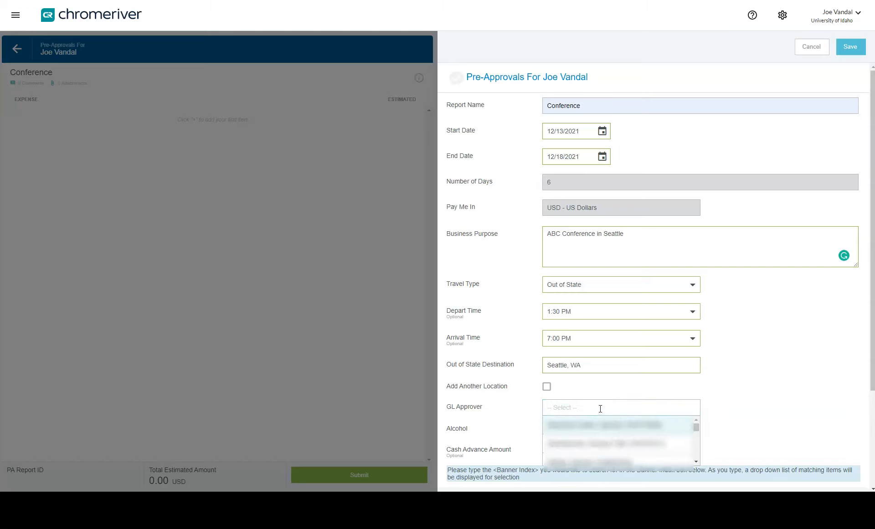
pyautogui.write('c')
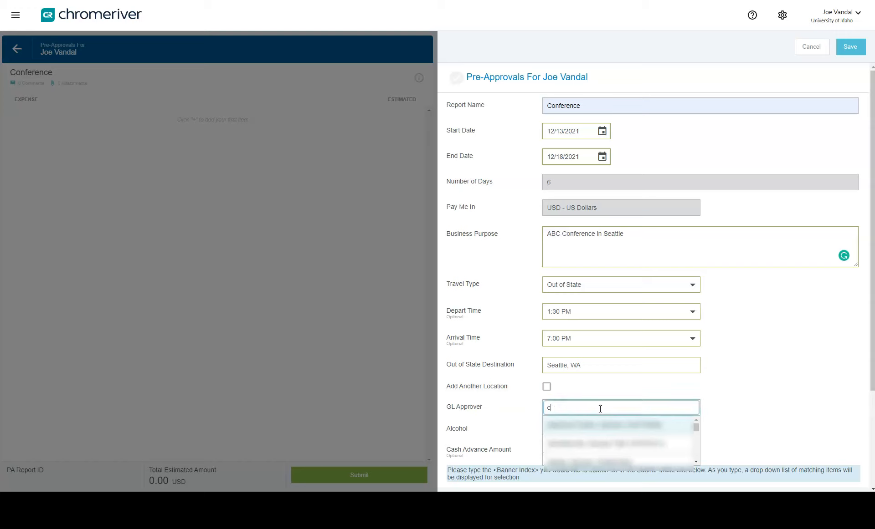
pyautogui.write('hristina')
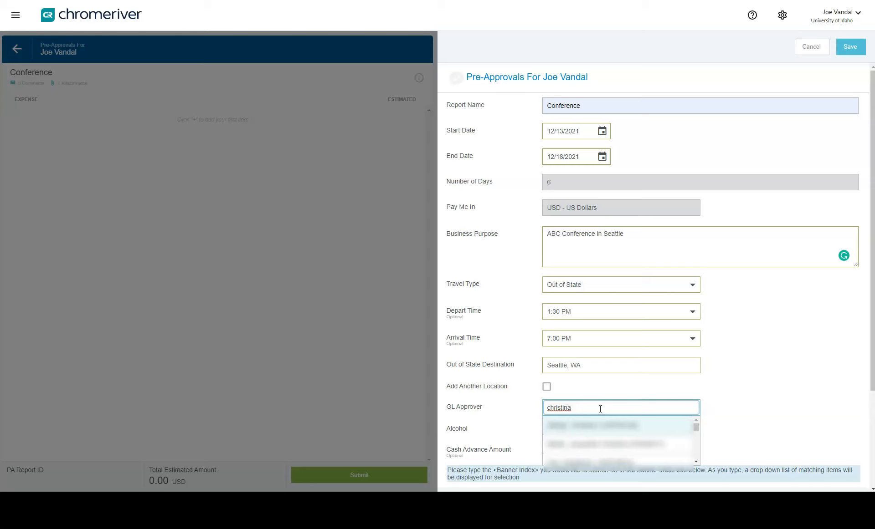
pyautogui.press('Return')
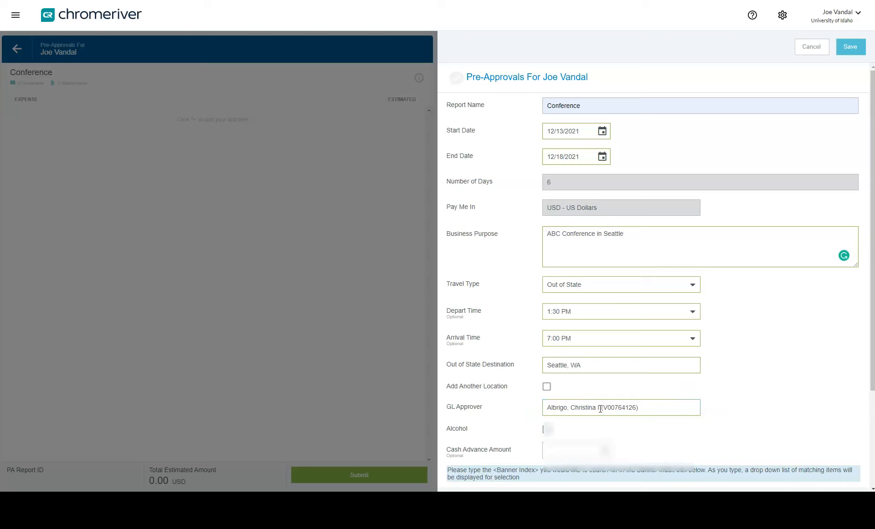
# - For the Accounts Payable Gen Ed banner index, choose "Leave Activity Code blank" and "Leave Location Code blank", and save the pre-approval header
pyautogui.scroll(-2, 601, 409)
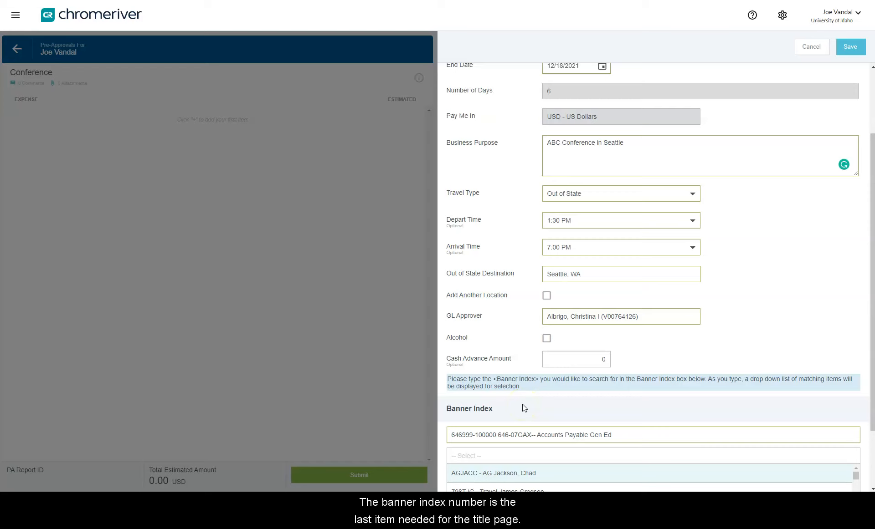
pyautogui.scroll(-1, 523, 404)
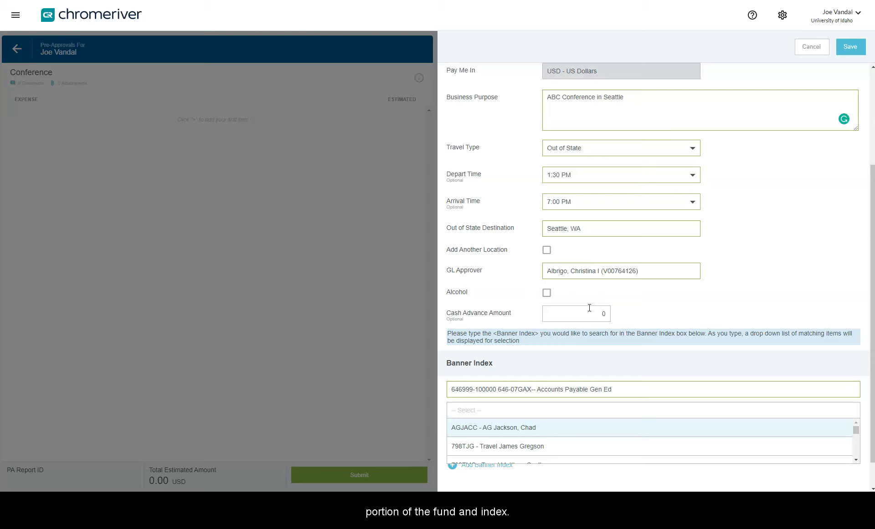
pyautogui.click(529, 318)
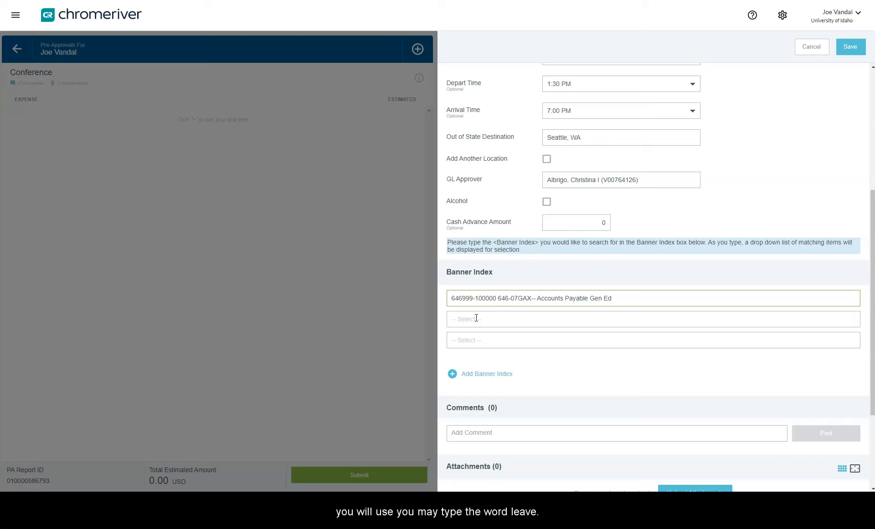
pyautogui.click(476, 318)
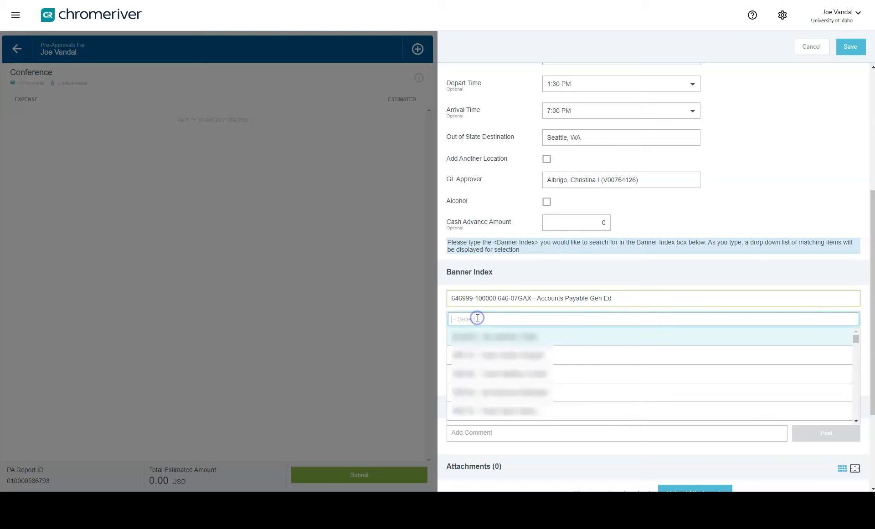
pyautogui.write('leave')
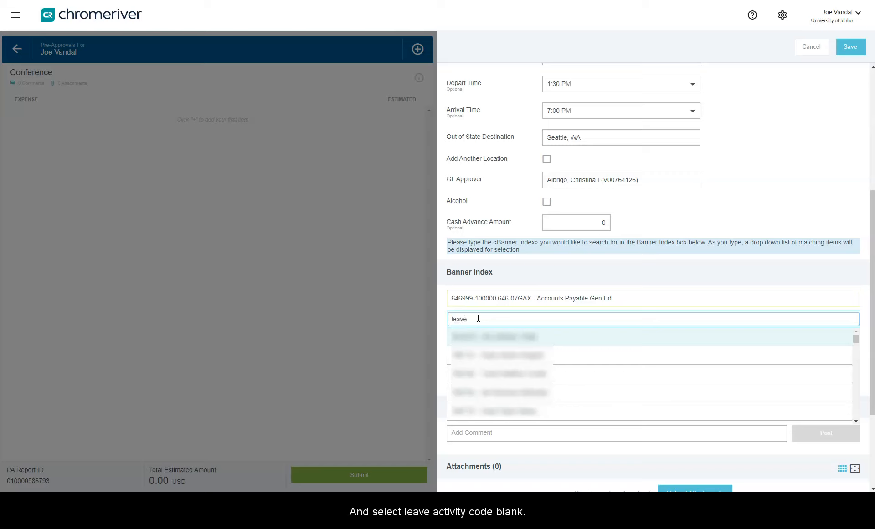
pyautogui.click(479, 340)
pyautogui.click(468, 338)
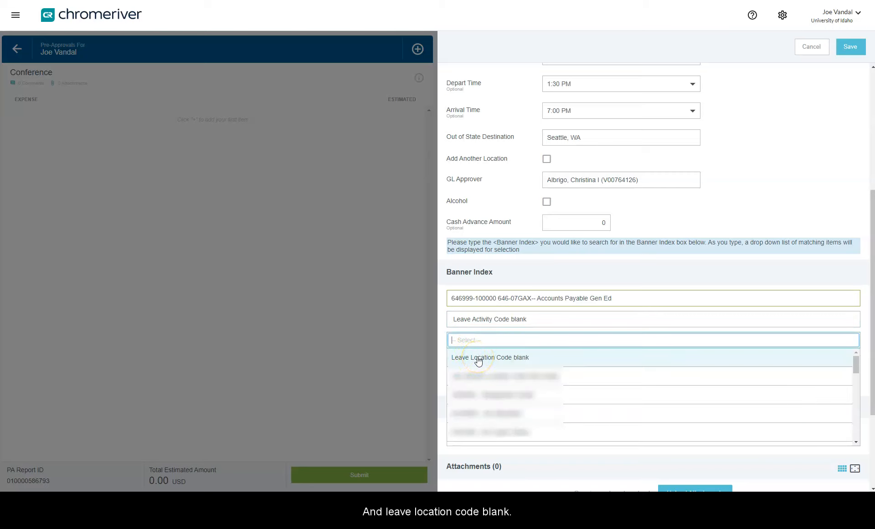
pyautogui.click(478, 360)
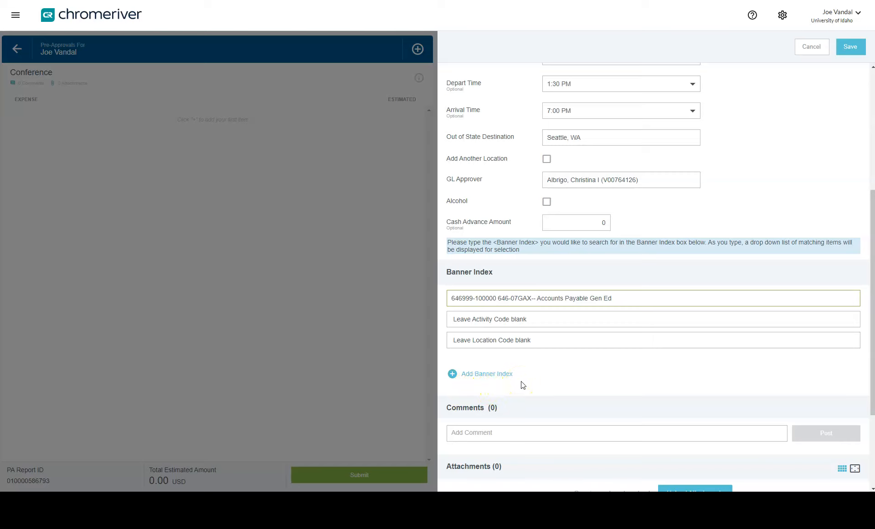
pyautogui.click(849, 47)
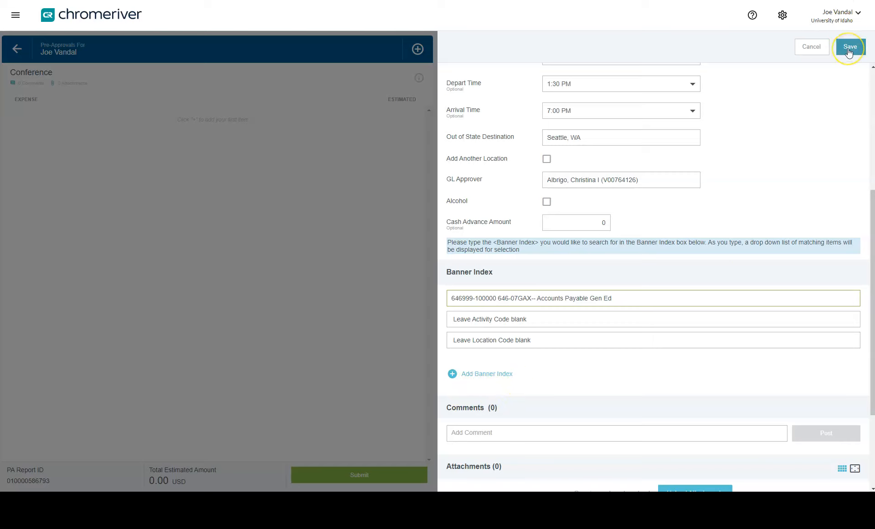
pyautogui.click(371, 267)
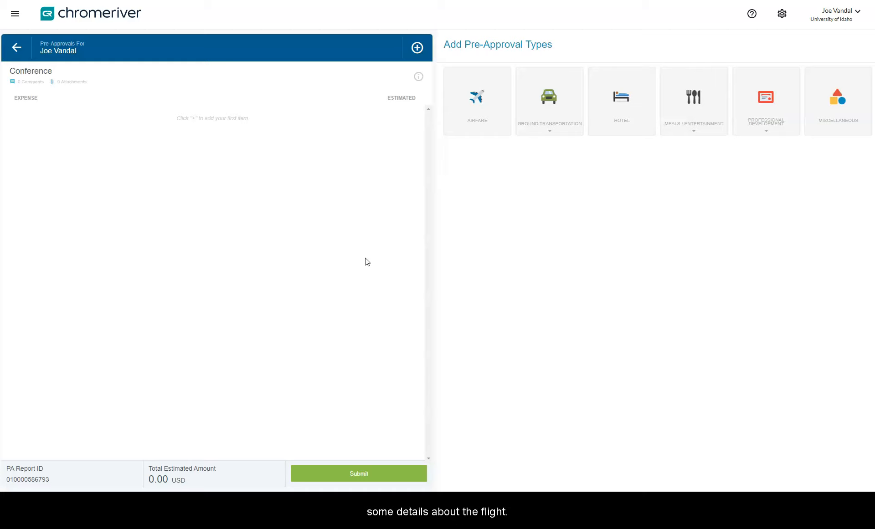
# - Add an Airfare estimate of 300 USD described as "Flight from Moscow, ID to Seattle, WA" and save it
pyautogui.click(478, 98)
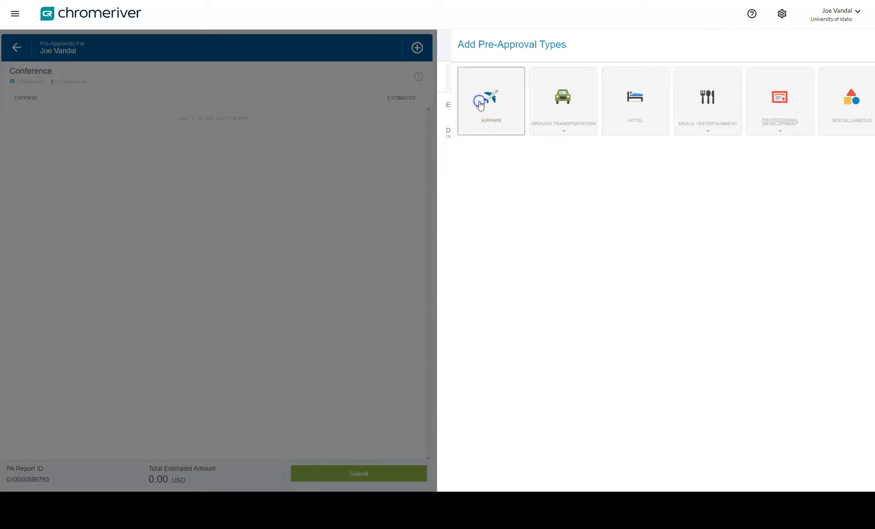
pyautogui.click(577, 104)
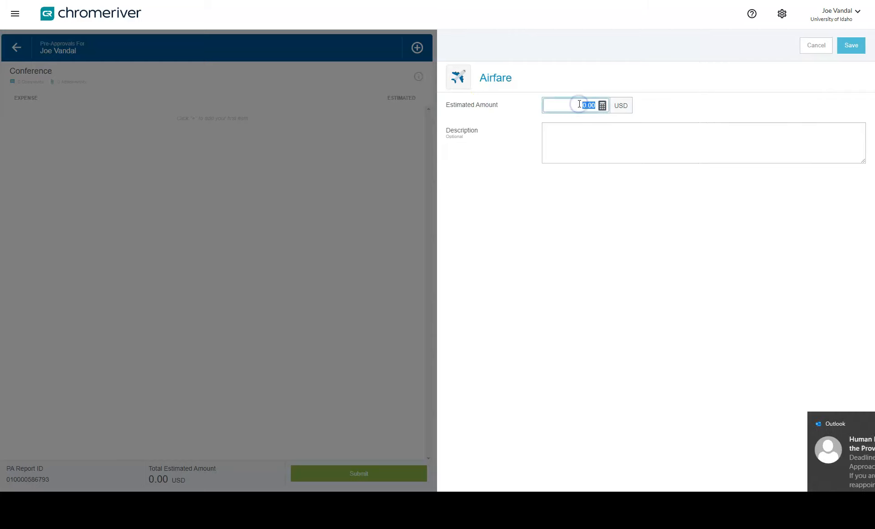
pyautogui.write('300')
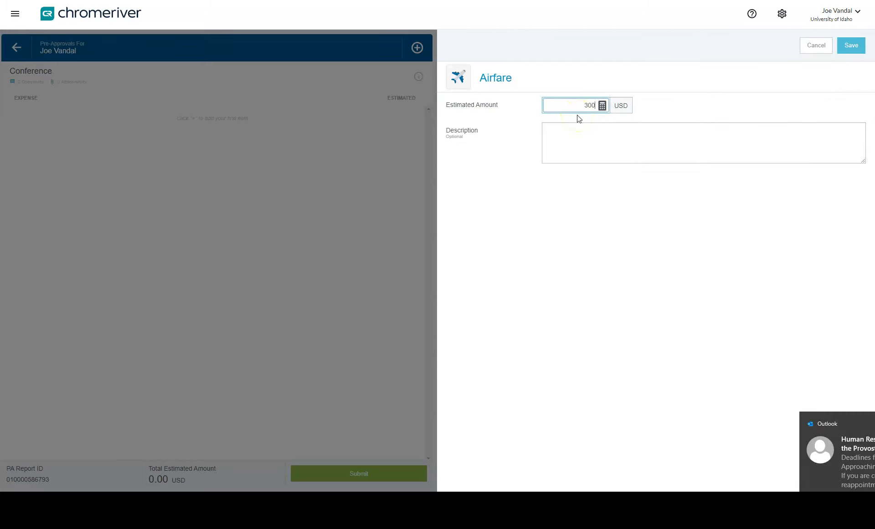
pyautogui.click(553, 133)
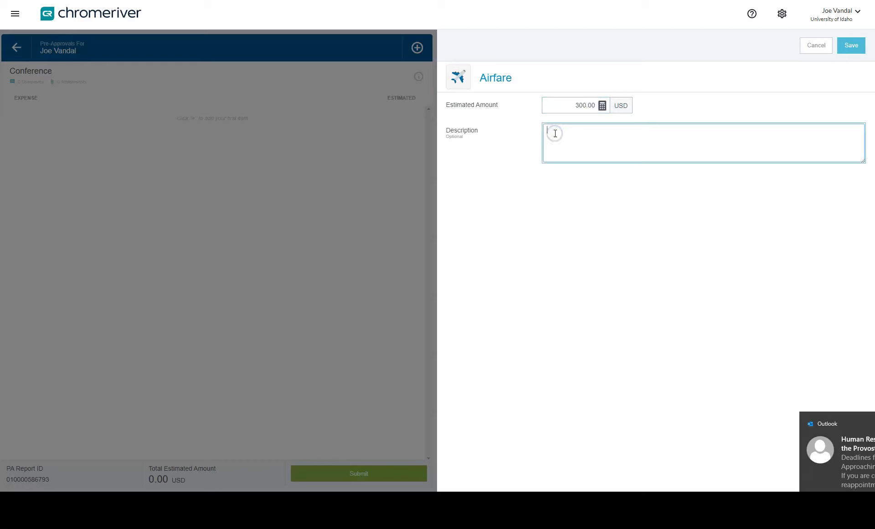
pyautogui.write('Flight from Mos')
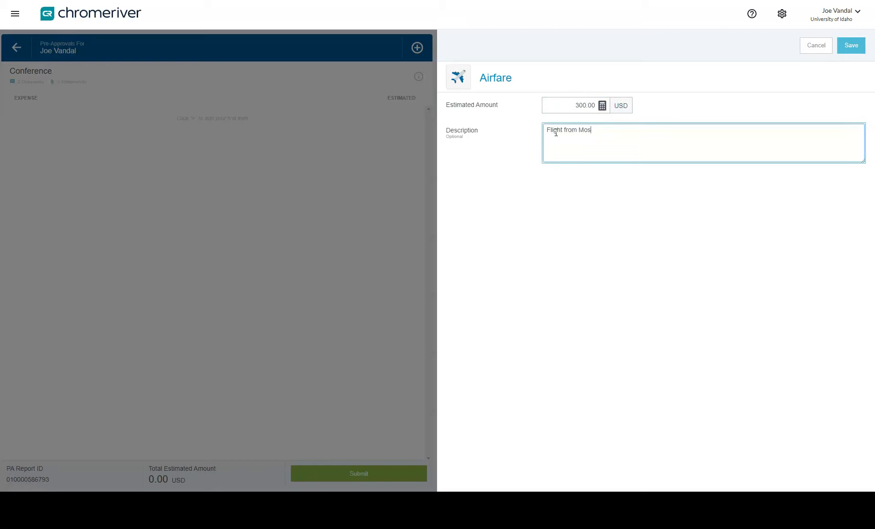
pyautogui.write('cow, ID to Seattle, WA')
pyautogui.click(851, 45)
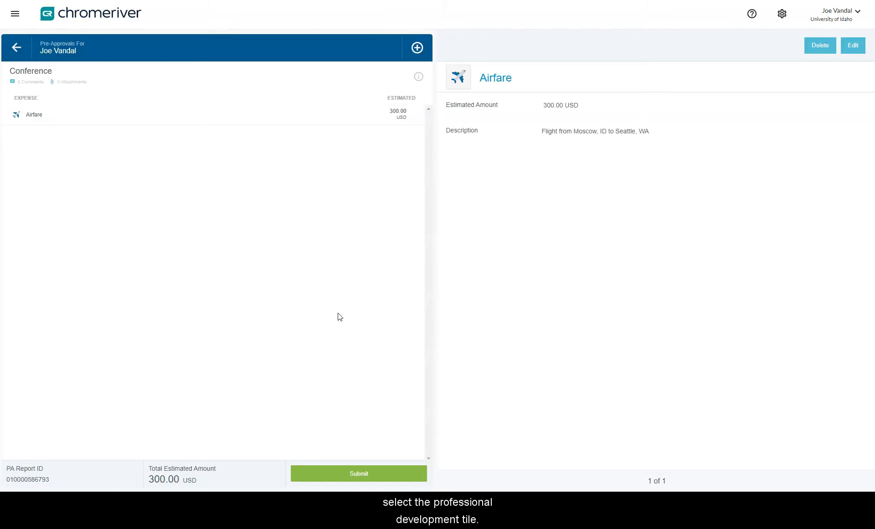
# - Add a Conference / Seminar item from the Professional Development types with an estimated amount of 300.00 USD
pyautogui.click(417, 48)
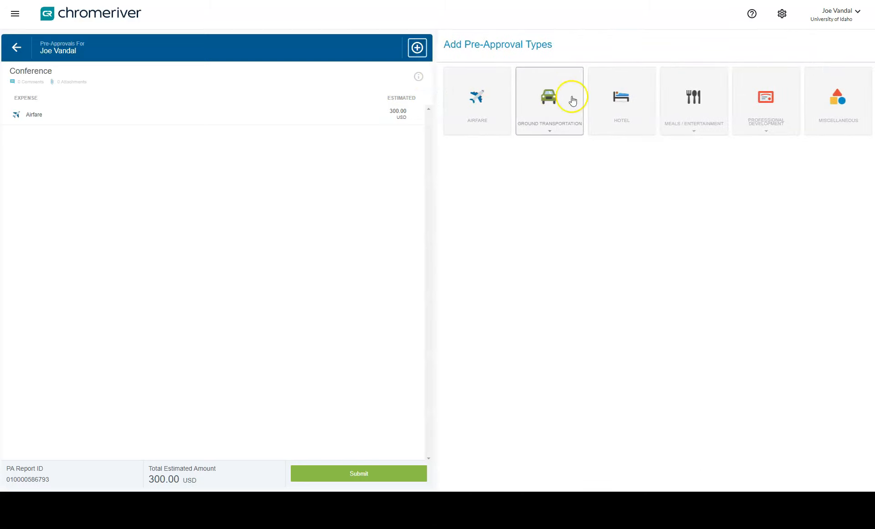
pyautogui.click(759, 129)
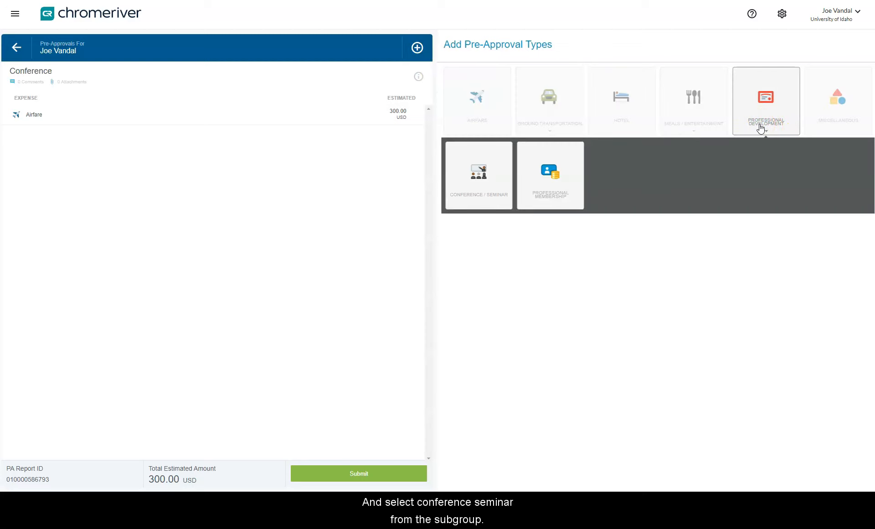
pyautogui.click(470, 180)
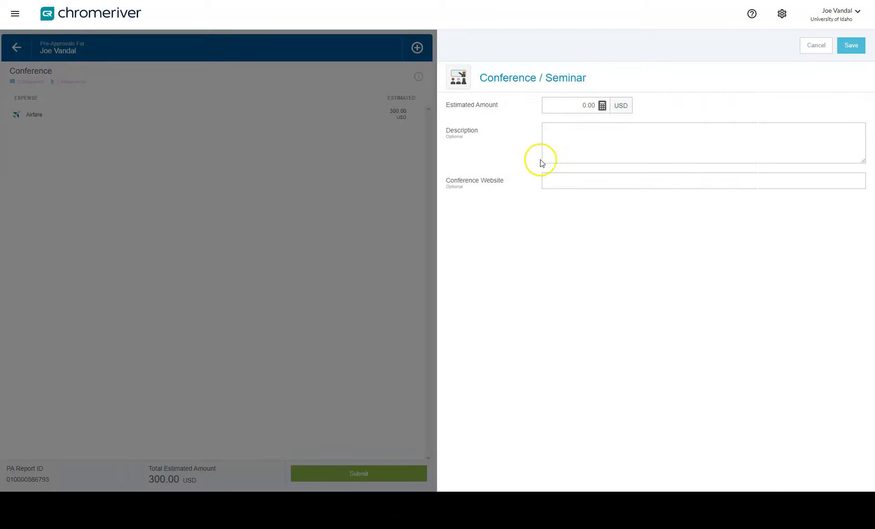
pyautogui.click(575, 106)
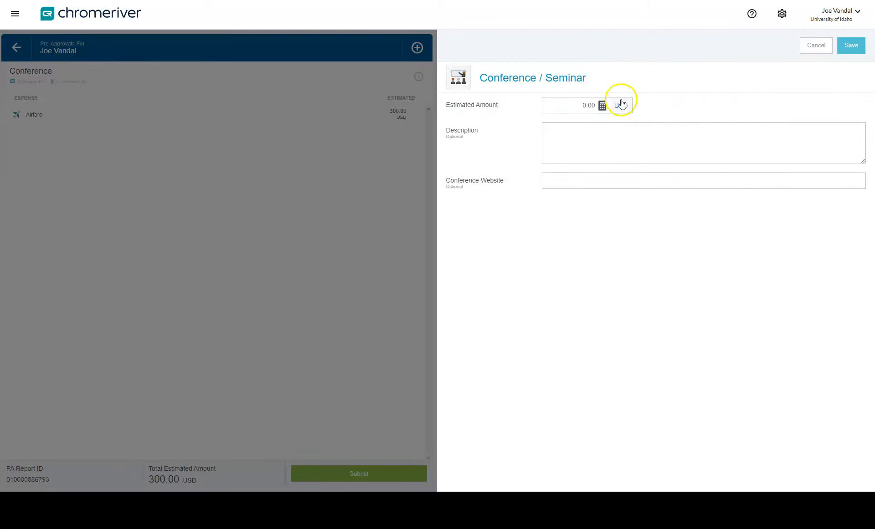
pyautogui.click(595, 104)
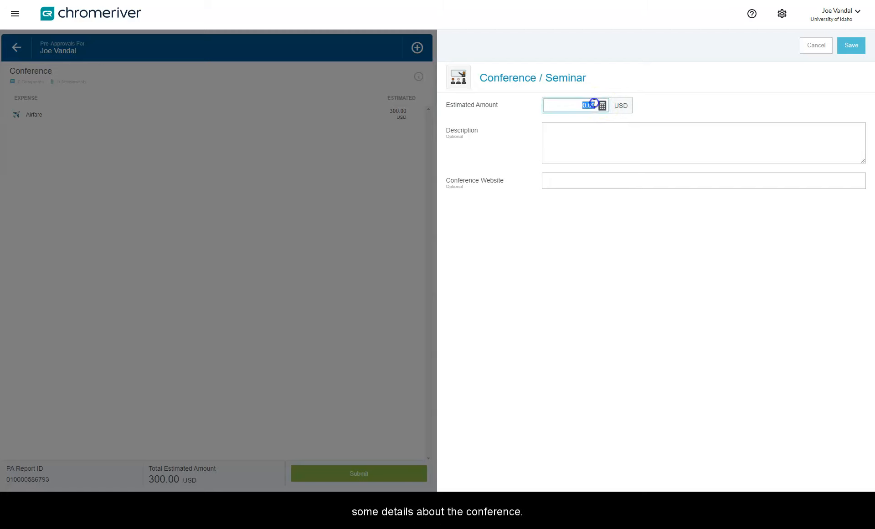
pyautogui.write('300')
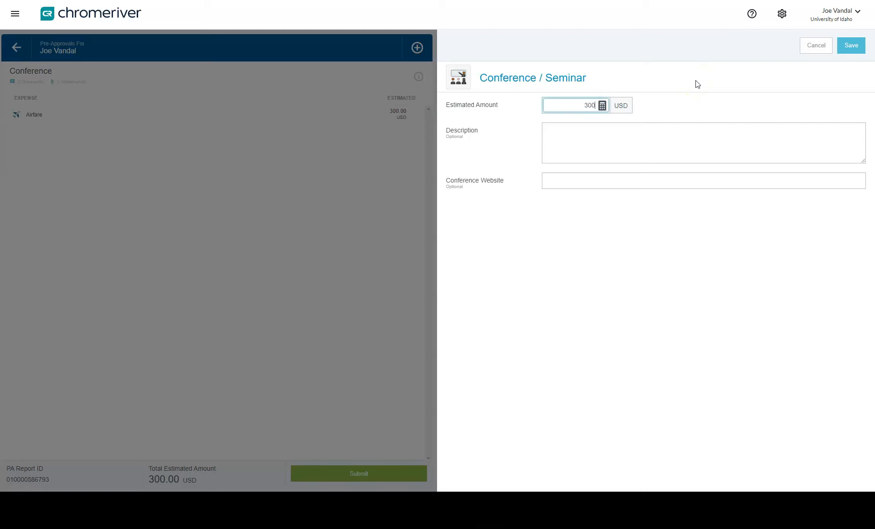
pyautogui.write('.00')
pyautogui.click(633, 131)
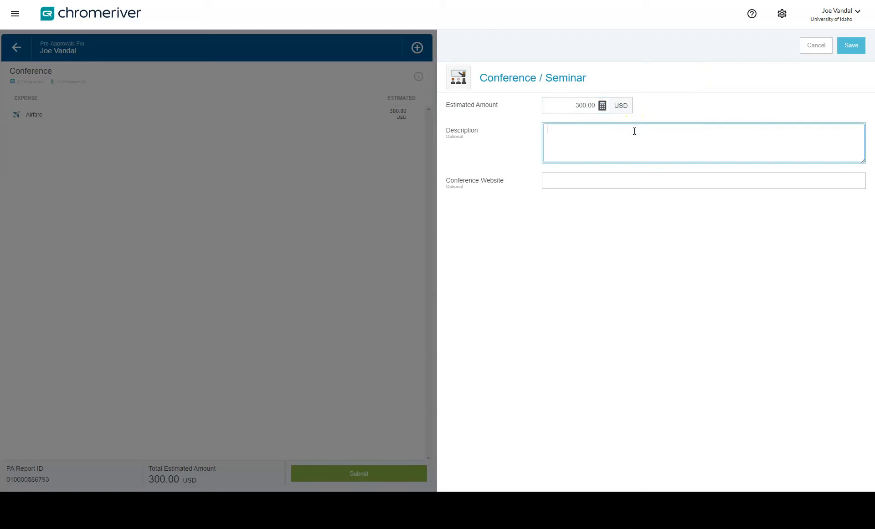
pyautogui.write('ABC Conference in Seattle')
pyautogui.click(581, 186)
pyautogui.write('w')
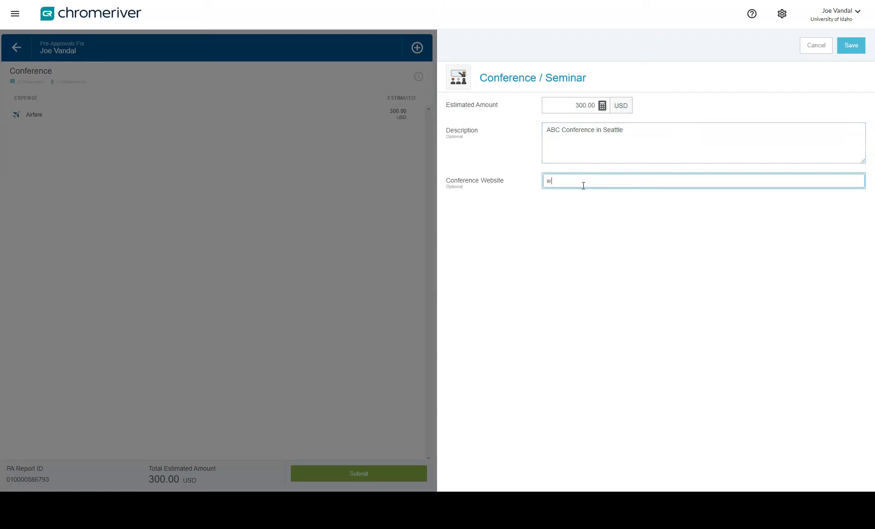
pyautogui.write('ww.abcconfernce.com')
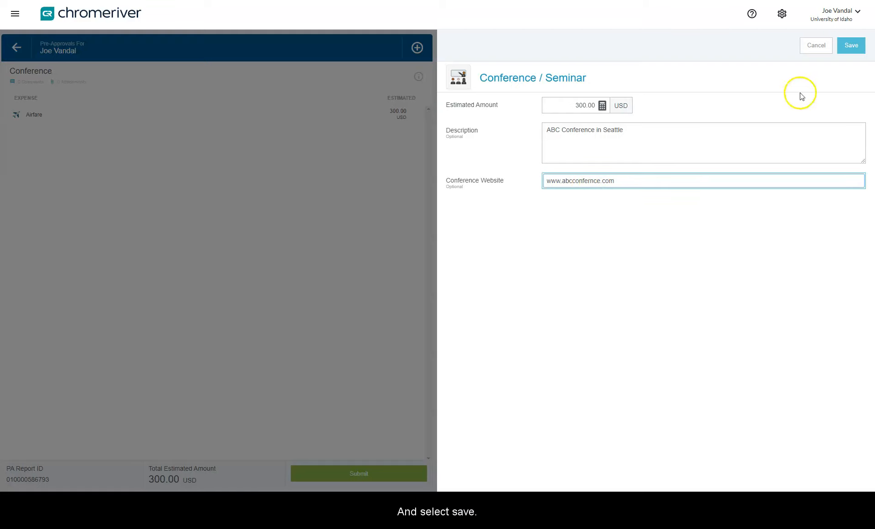
pyautogui.click(858, 47)
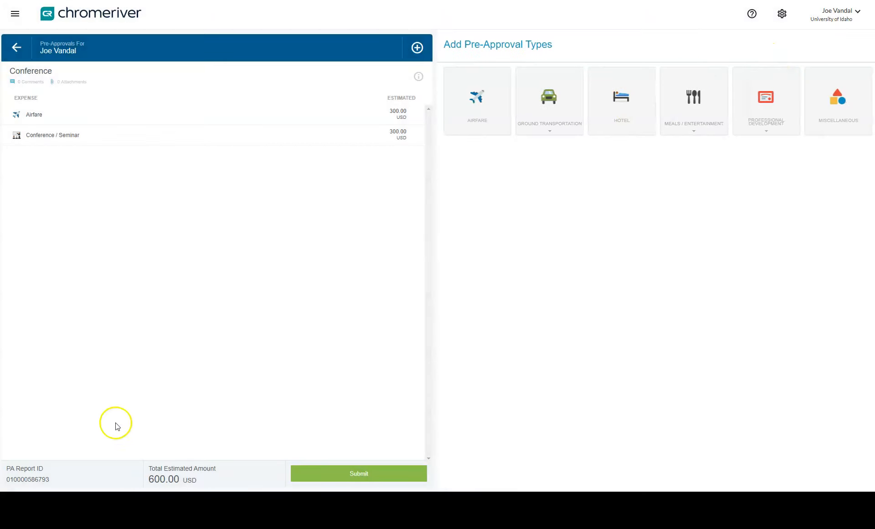
# - Review the Airfare and Conference / Seminar items, and submit the pre-approval with the expense certification
pyautogui.click(206, 292)
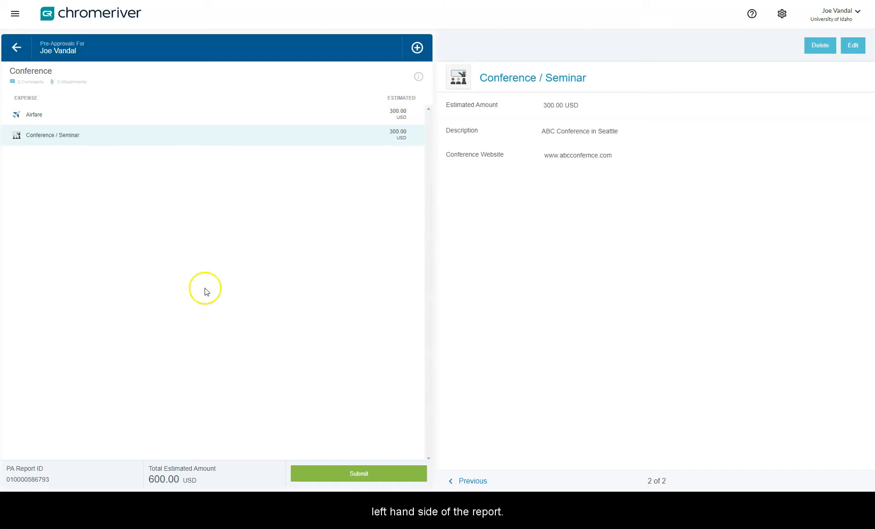
pyautogui.click(185, 116)
pyautogui.click(168, 136)
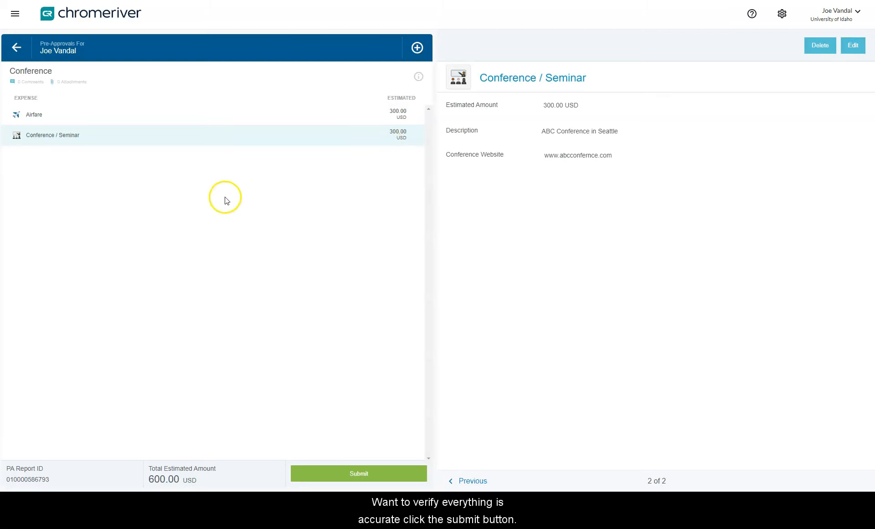
pyautogui.click(336, 473)
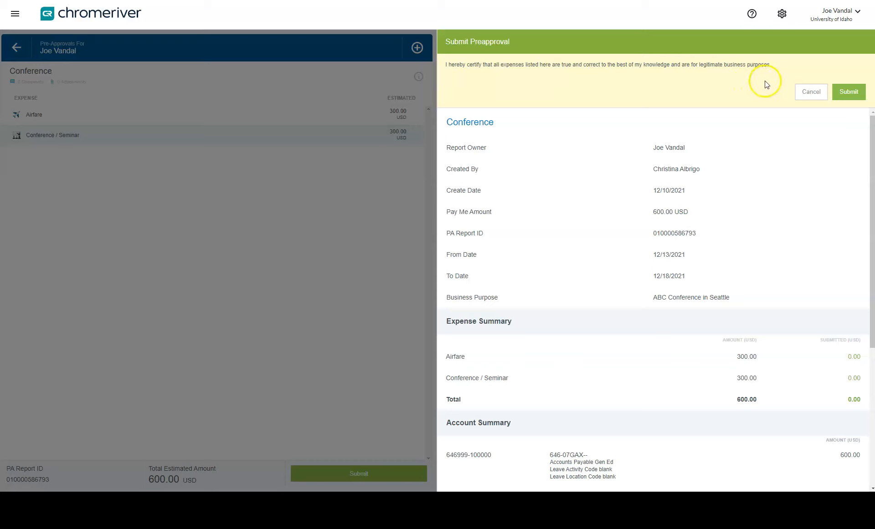
pyautogui.click(849, 92)
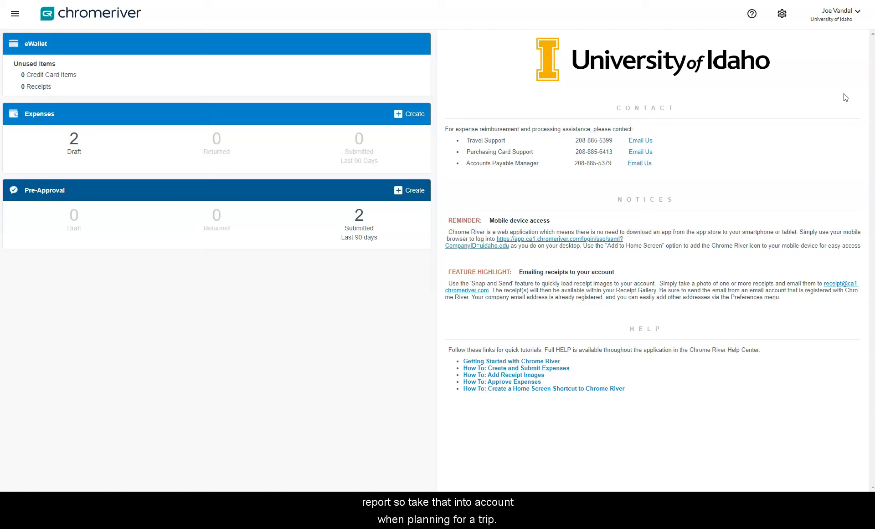
pyautogui.click(843, 101)
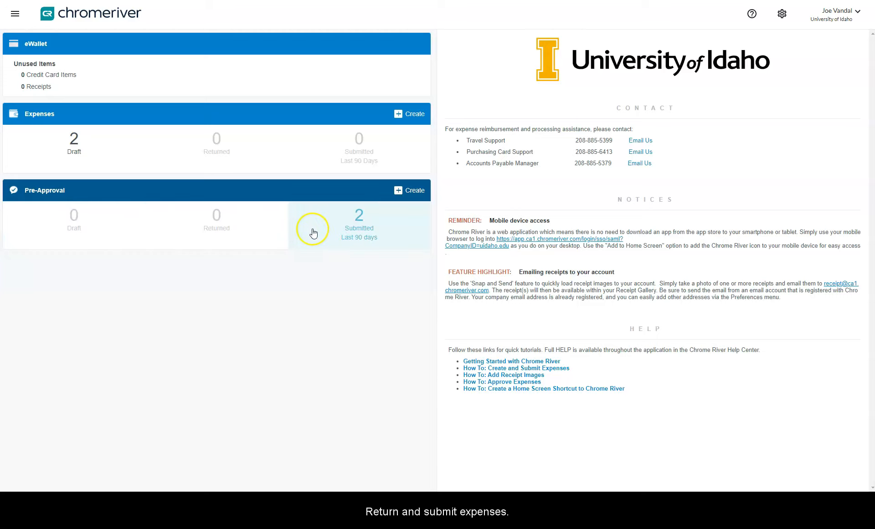
# - Open the list of submitted pre-approvals and preview the Conference report dated 12/10/2021
pyautogui.click(337, 228)
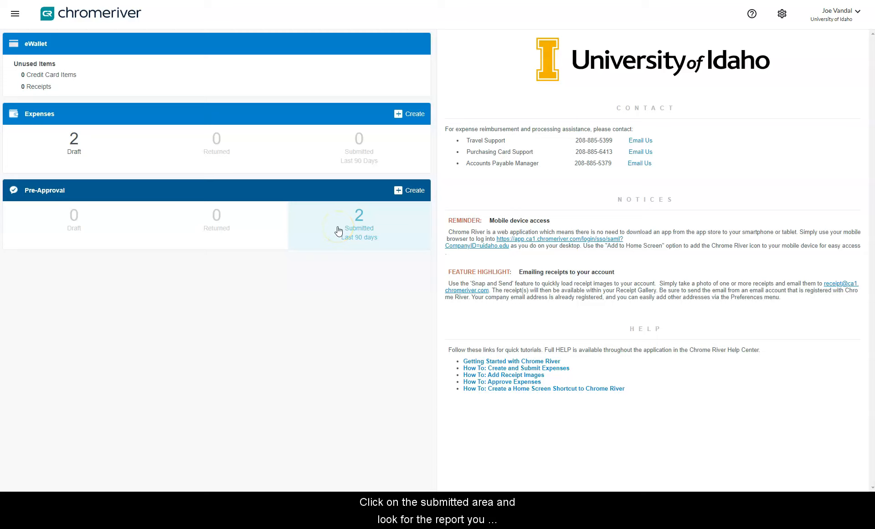
pyautogui.click(353, 229)
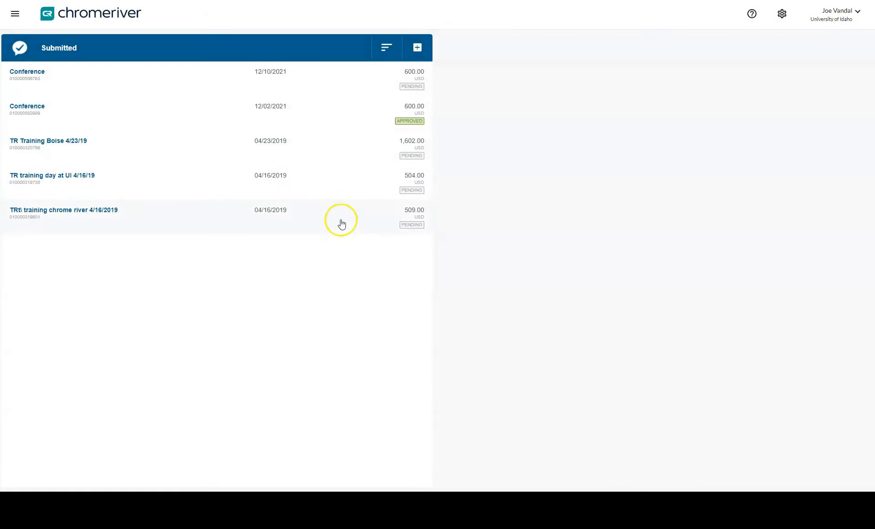
pyautogui.click(275, 77)
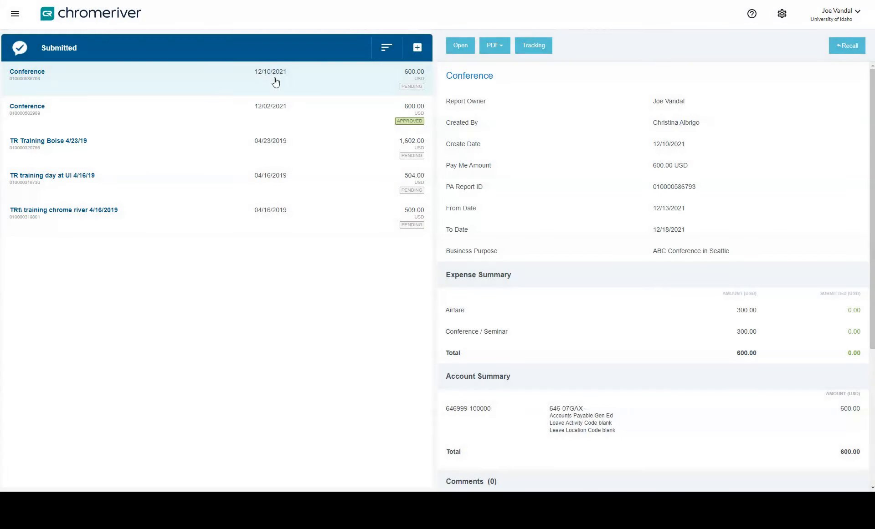
# - View the approval tracking of the 12/10/2021 Conference report, checking routing steps 2, 3 and 1, and close it
pyautogui.click(536, 45)
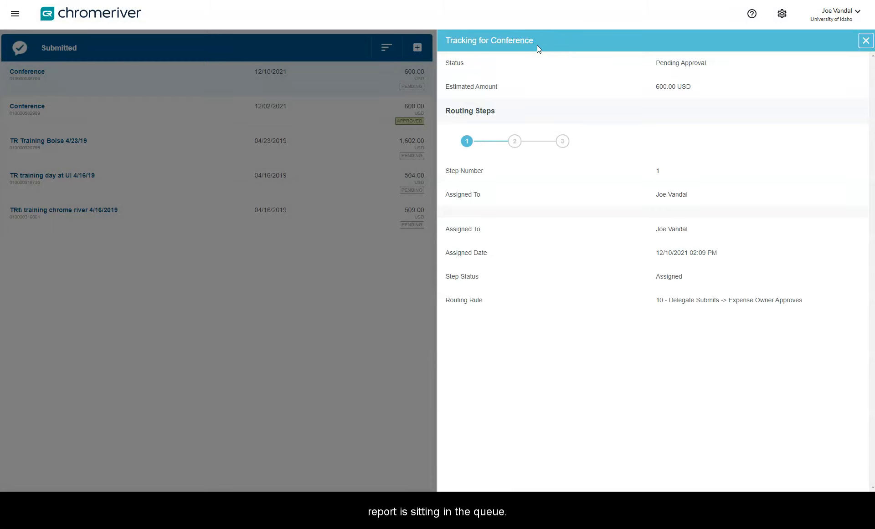
pyautogui.click(514, 143)
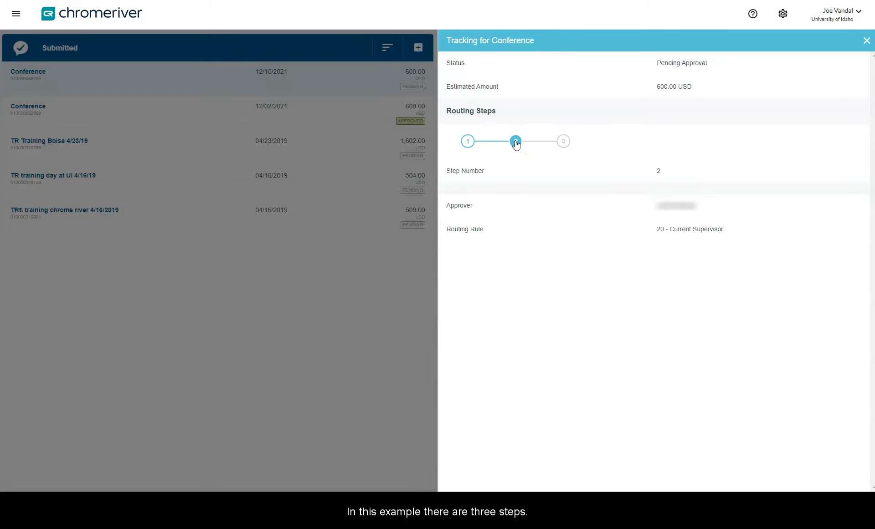
pyautogui.click(564, 142)
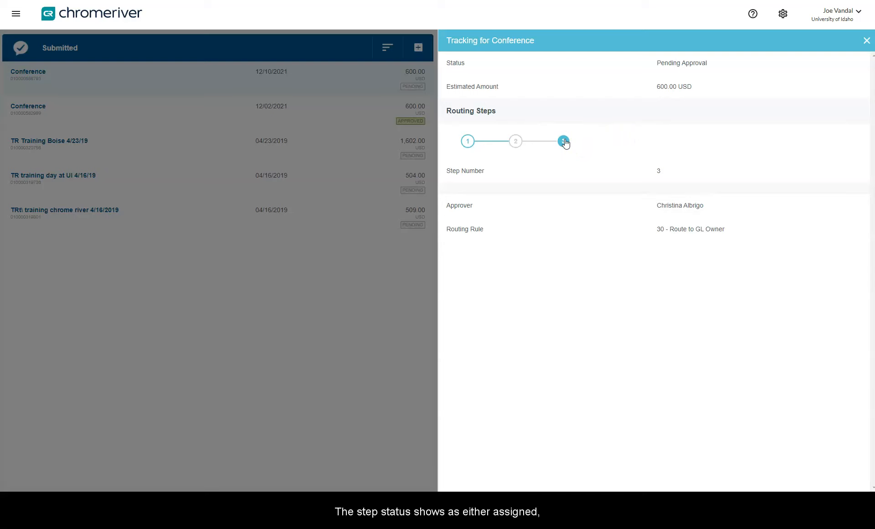
pyautogui.click(468, 142)
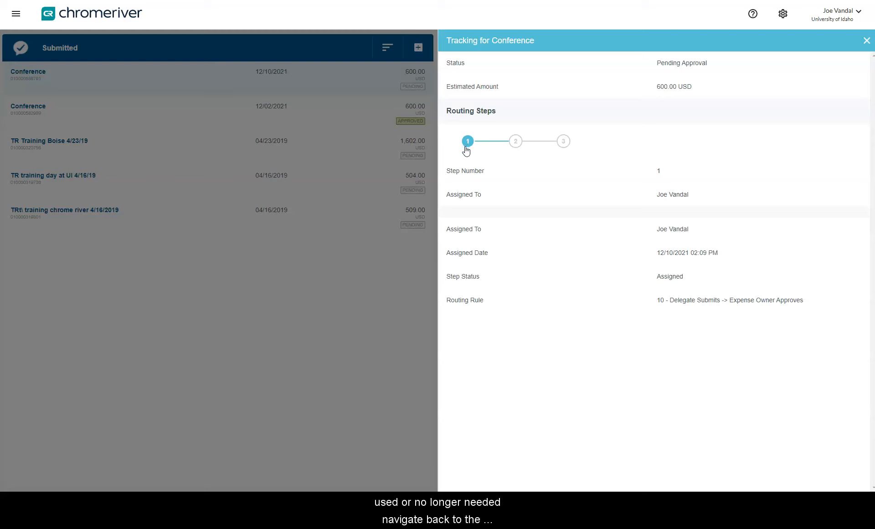
pyautogui.click(457, 154)
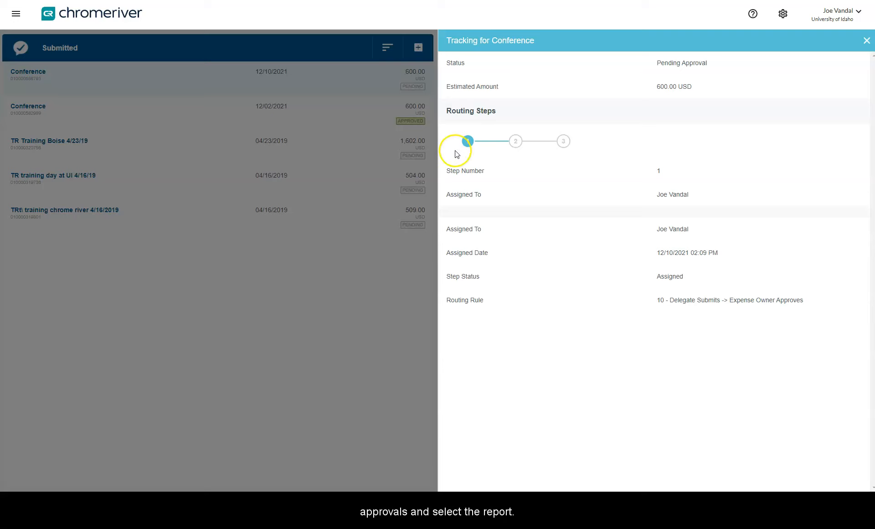
pyautogui.click(865, 42)
# - Select the approved Conference pre-approval dated 12/02/2021 in the submitted list
pyautogui.click(301, 111)
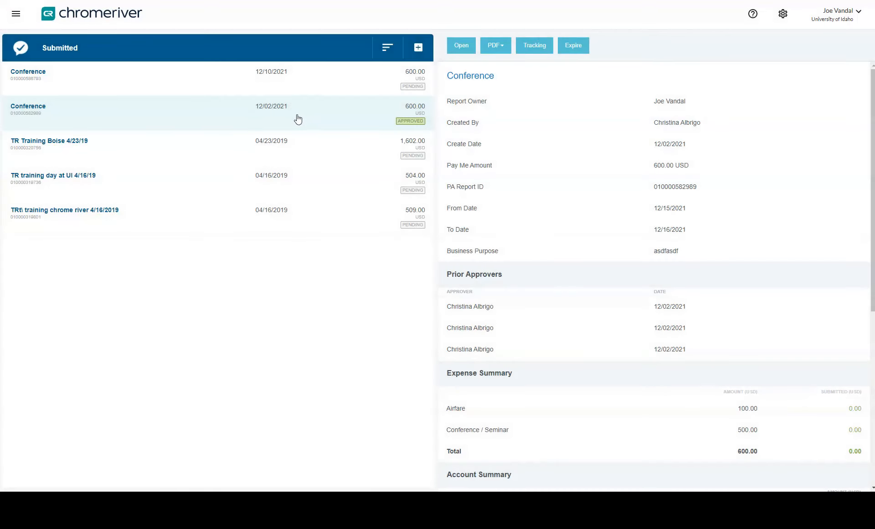